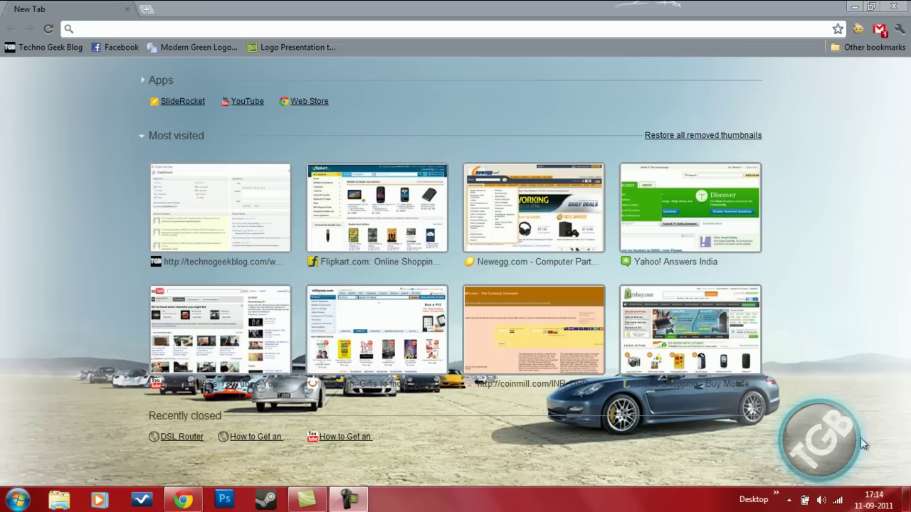
Load the router at 192.168.1.1 and go to Advanced Setup > NAT
click(664, 31)
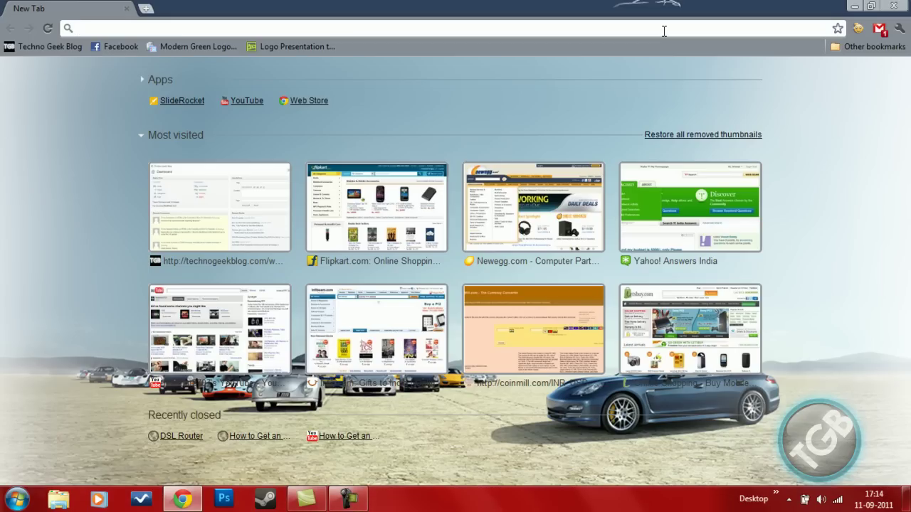
text(192)
key(Return)
key(Return)
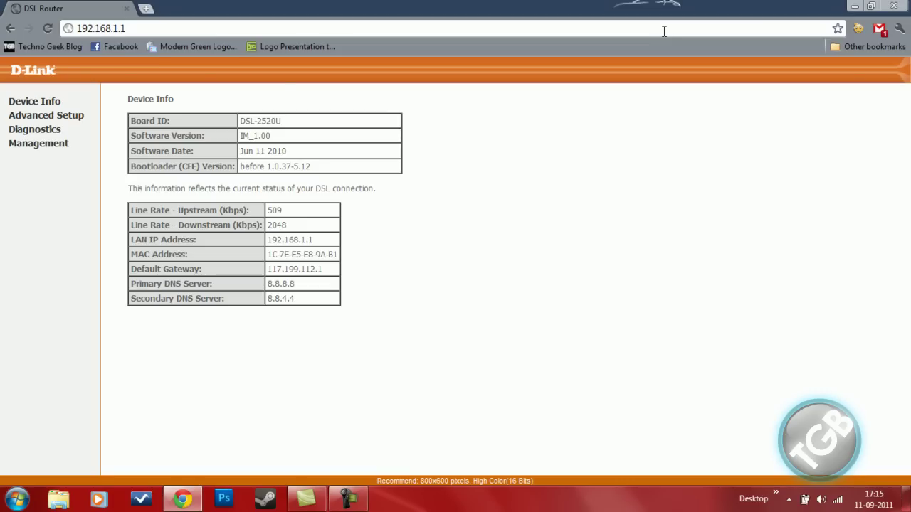
click(52, 135)
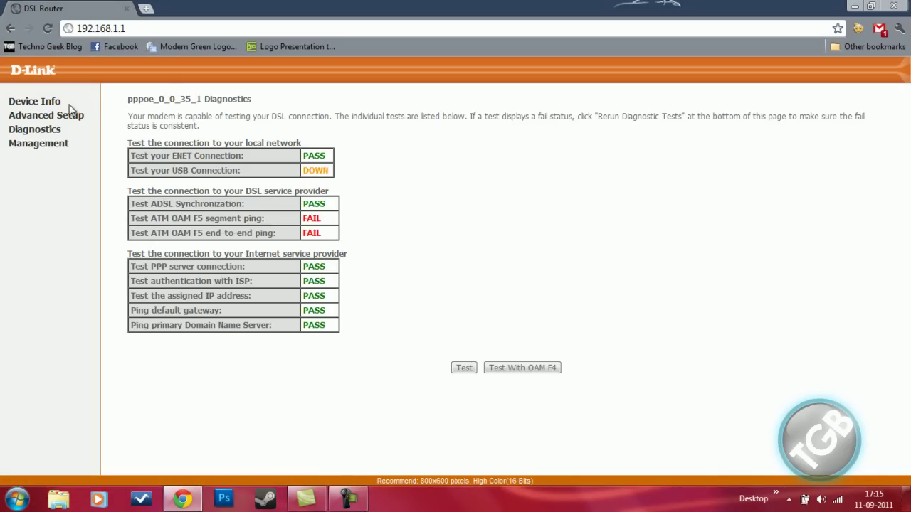
click(54, 118)
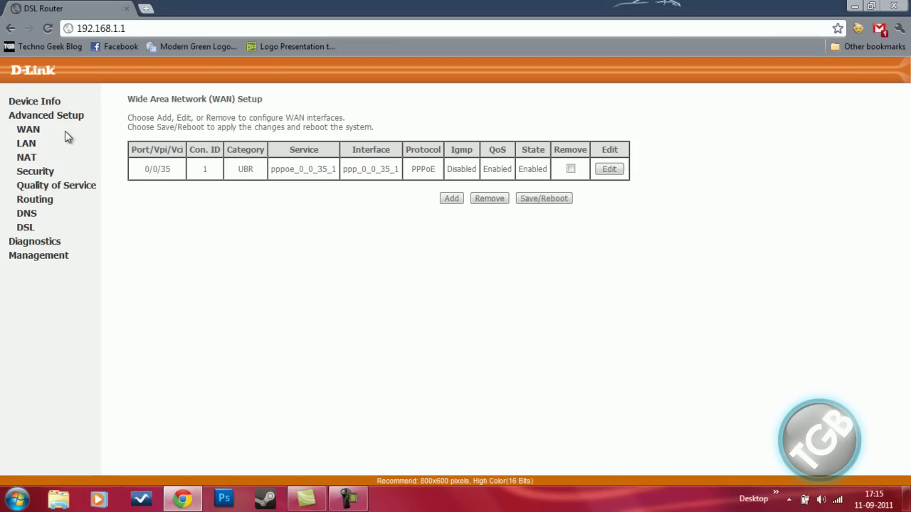
click(29, 158)
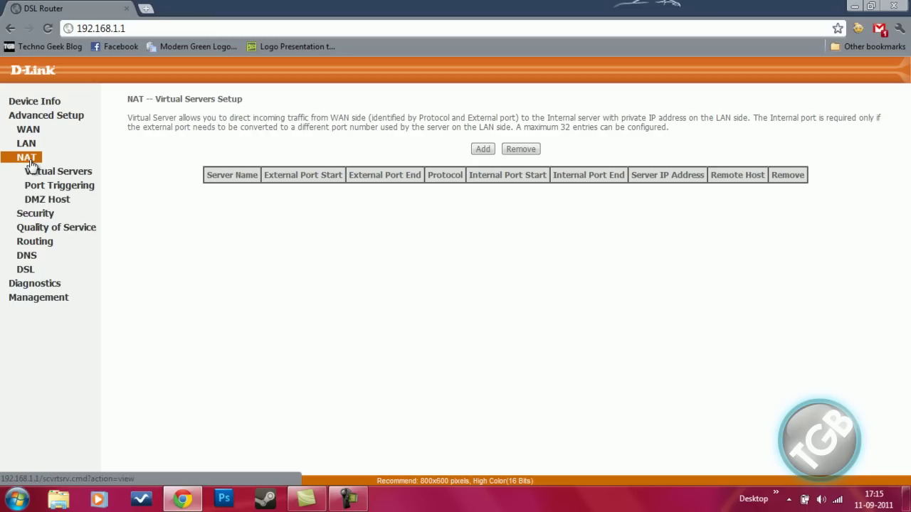
Enter 192.168.1.151 as the DMZ host IP address and apply it
click(43, 205)
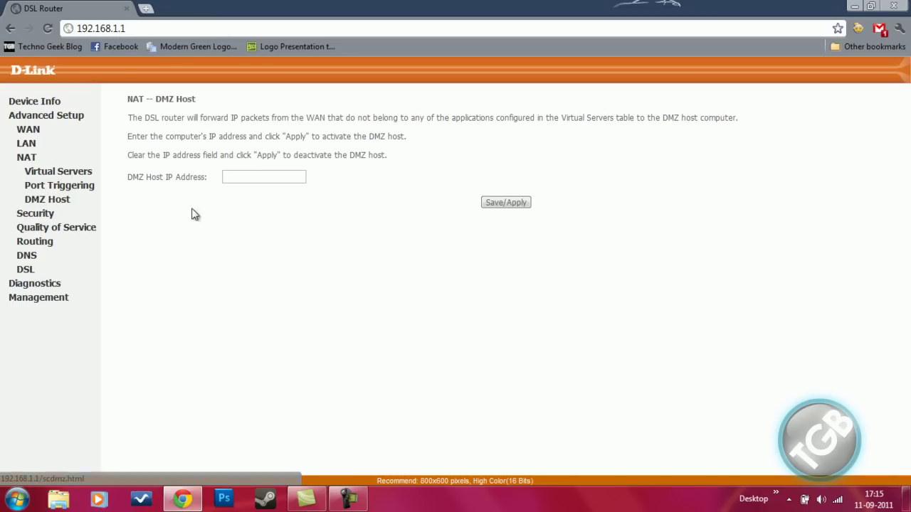
click(234, 177)
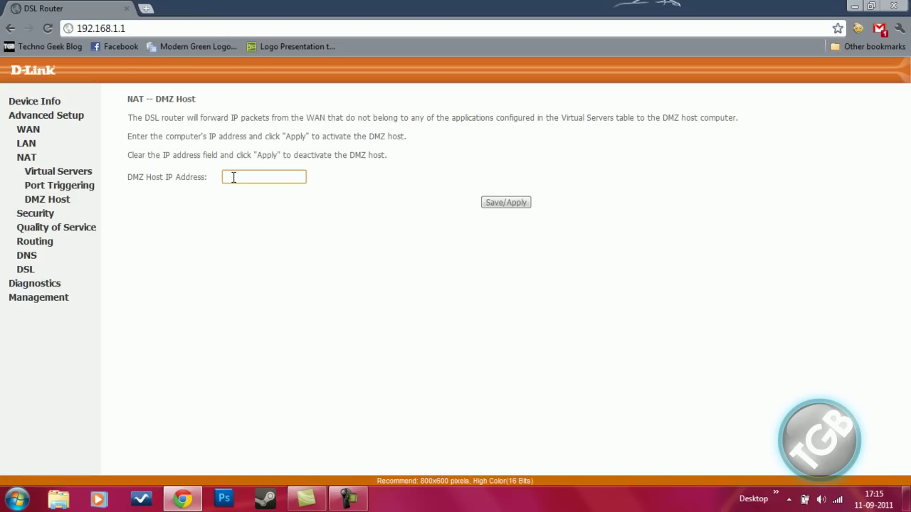
text(192.168)
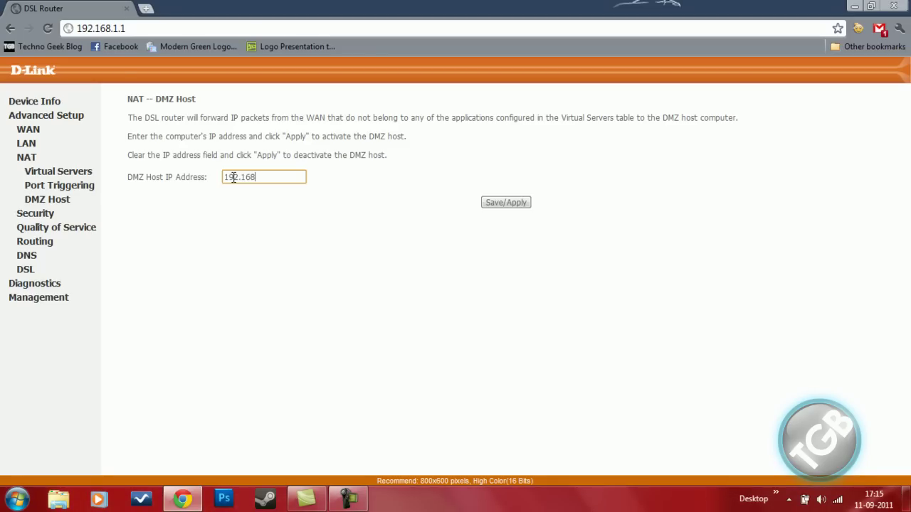
text(.1.151)
click(502, 204)
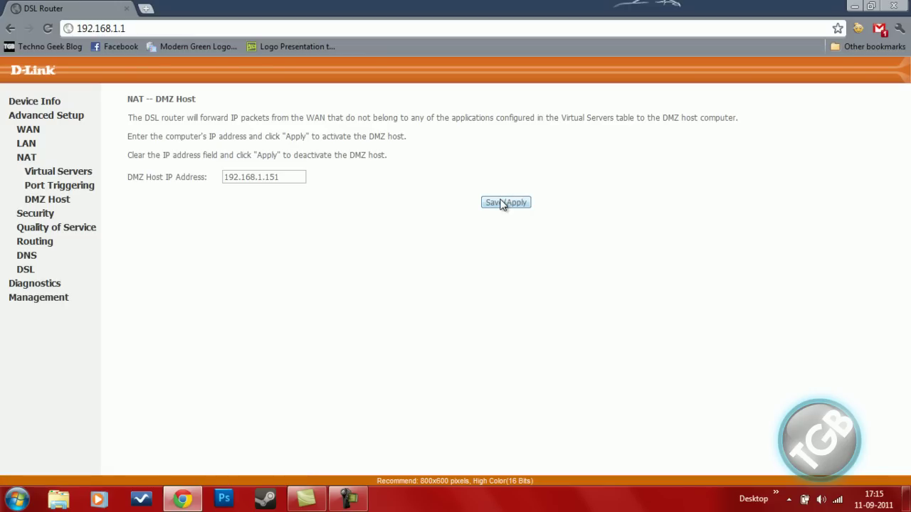
click(287, 178)
double_click(287, 177)
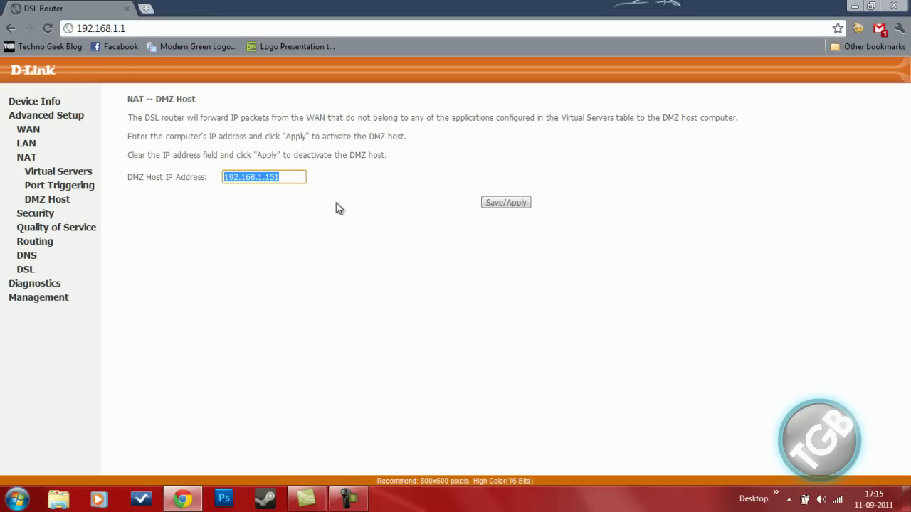
Remove the three XBL port triggering rules for ports 3074, 88 and 443
click(91, 186)
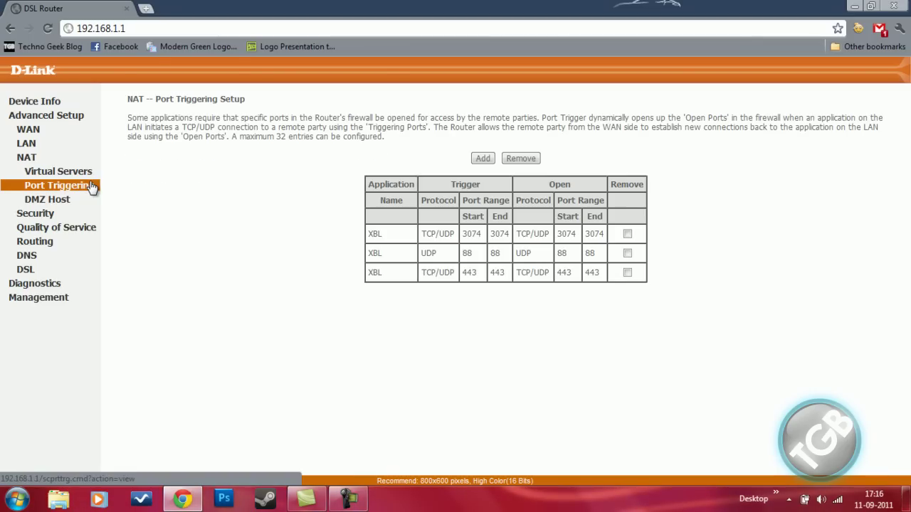
click(626, 233)
click(627, 254)
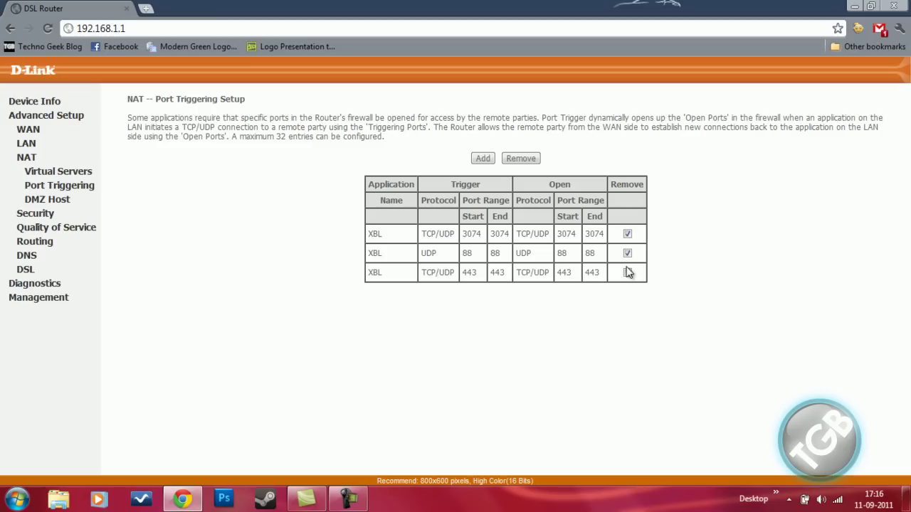
click(627, 272)
click(515, 160)
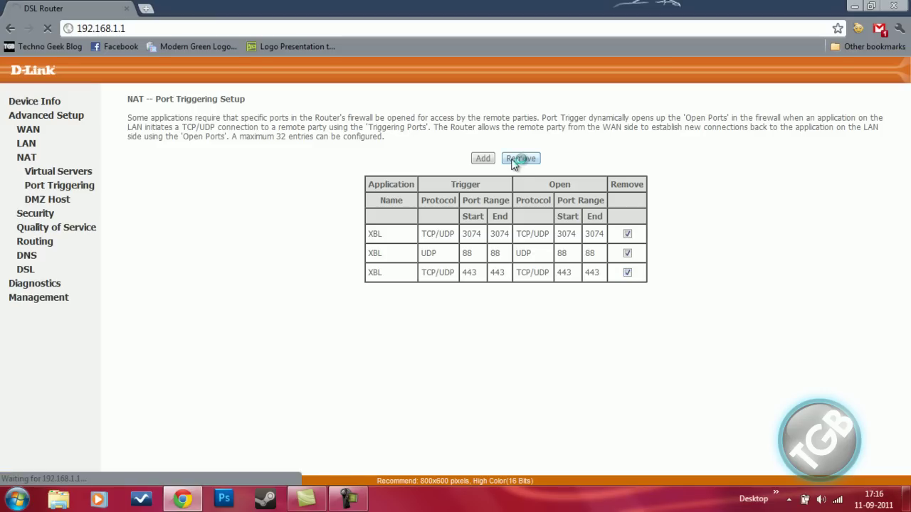
Erase the 192.168.1.151 DMZ host address and save the empty field
click(50, 204)
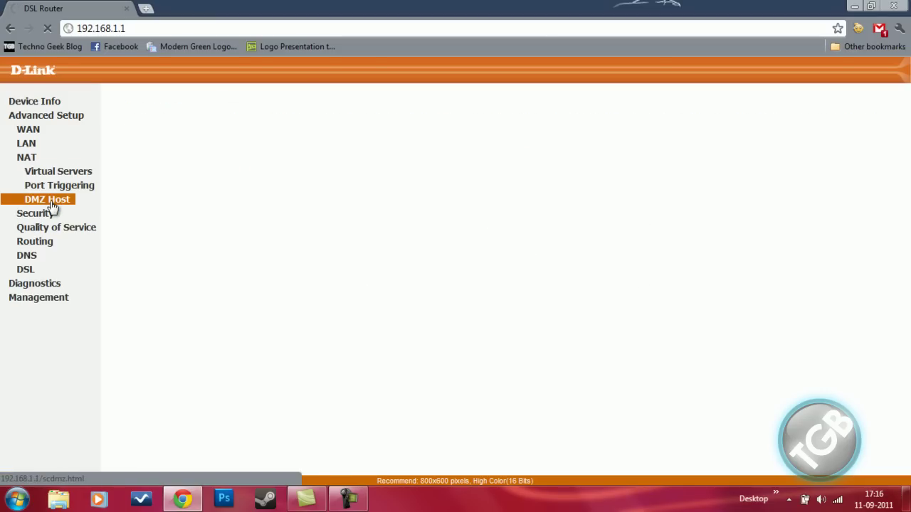
click(50, 204)
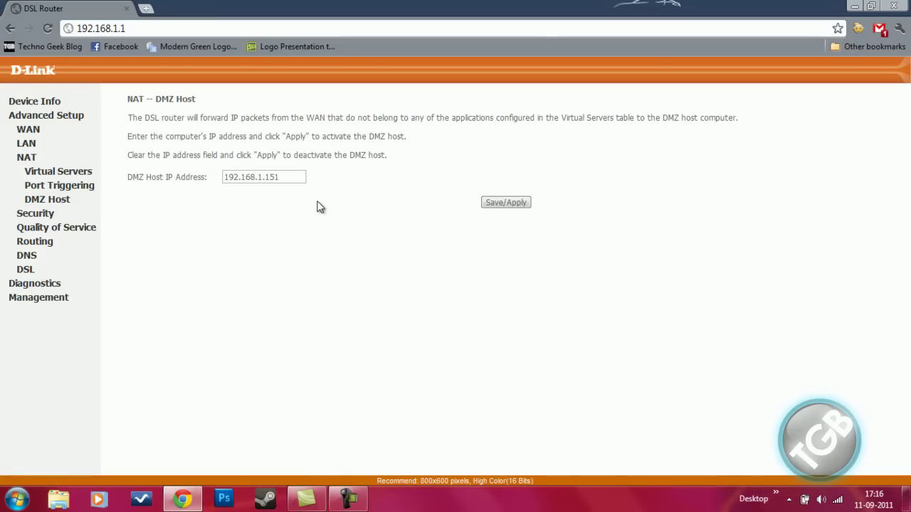
triple_click(294, 175)
key(BackSpace)
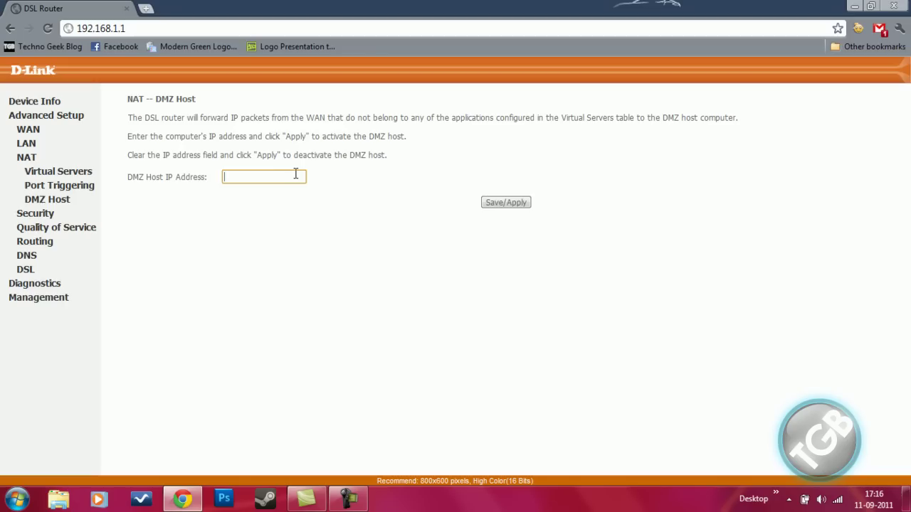
click(486, 204)
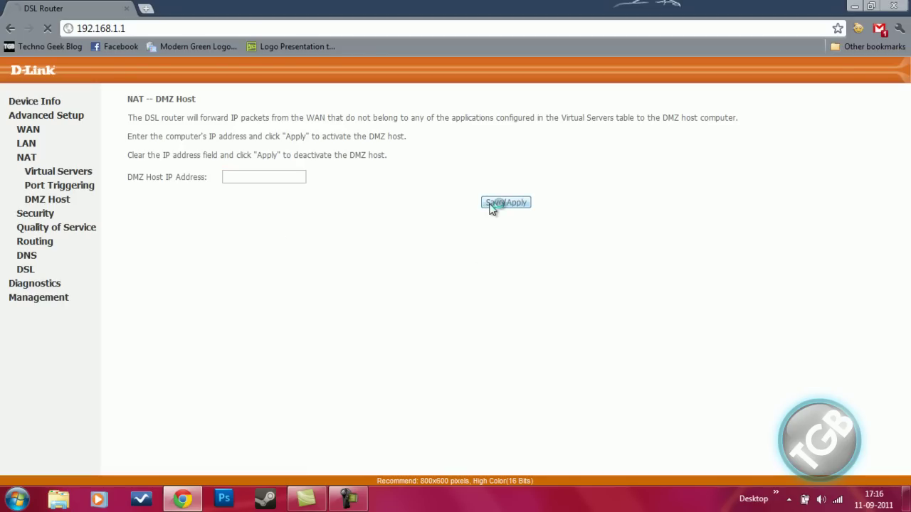
click(95, 193)
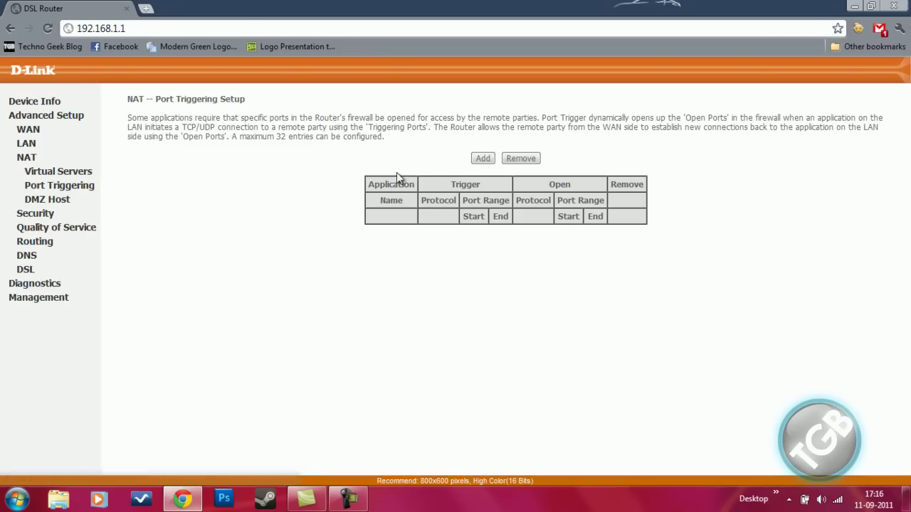
Add a new custom port triggering application named XBL
click(477, 161)
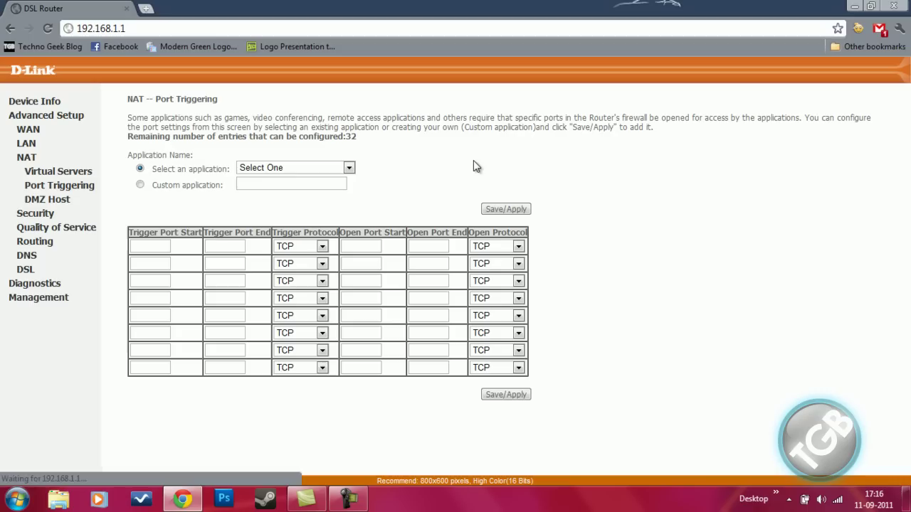
click(140, 184)
click(255, 187)
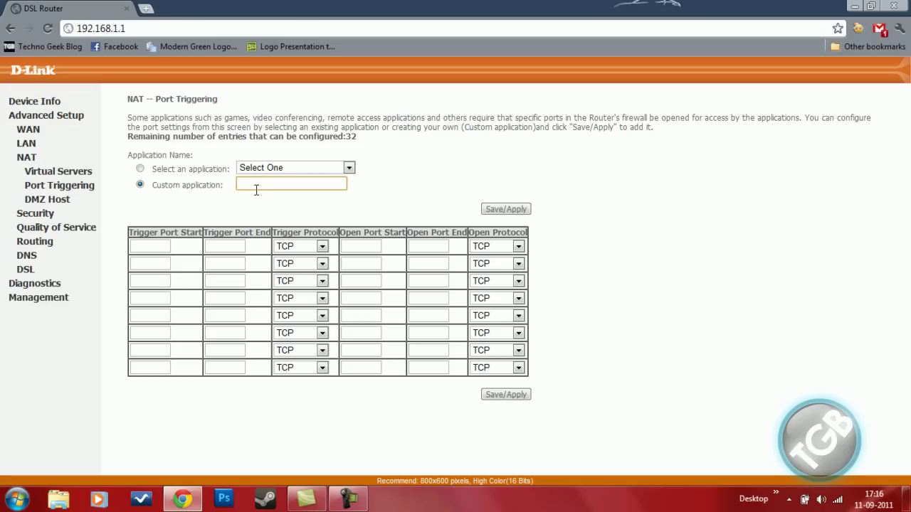
text(XBL)
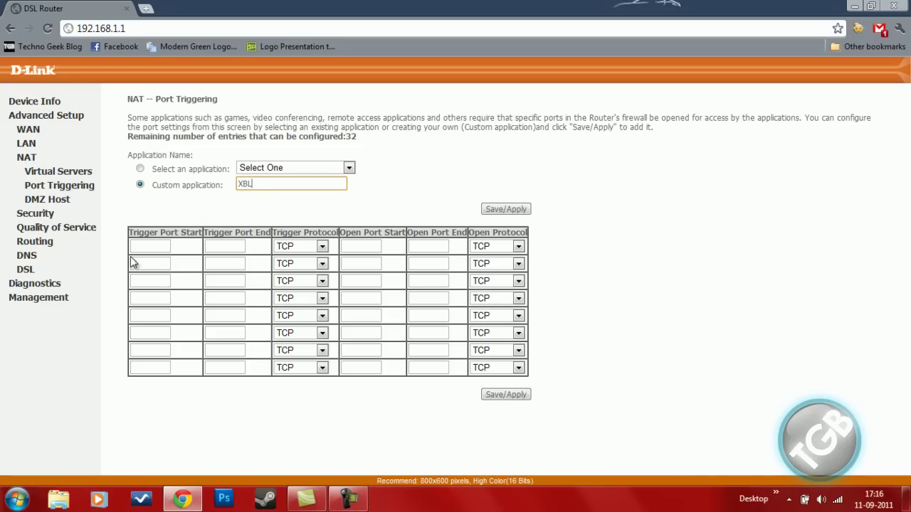
Set the first rule's trigger and open ports to 3074–3074, both protocols TCP/UDP
click(139, 248)
text(3074)
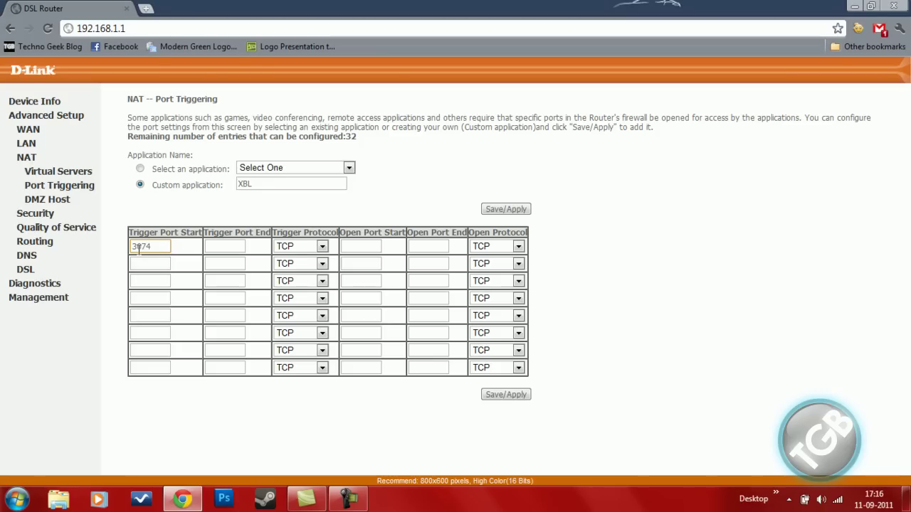
key(Caps_Lock)
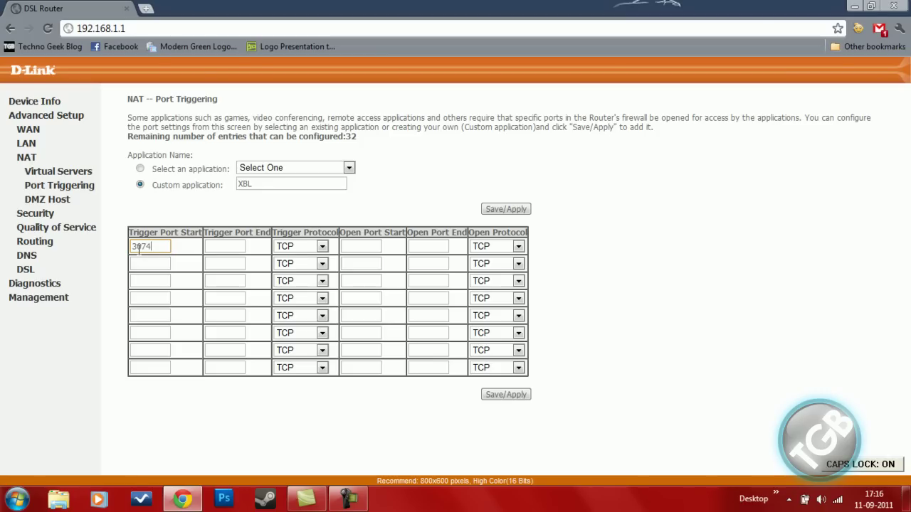
key(Caps_Lock)
key(Tab)
text(3074)
key(Tab)
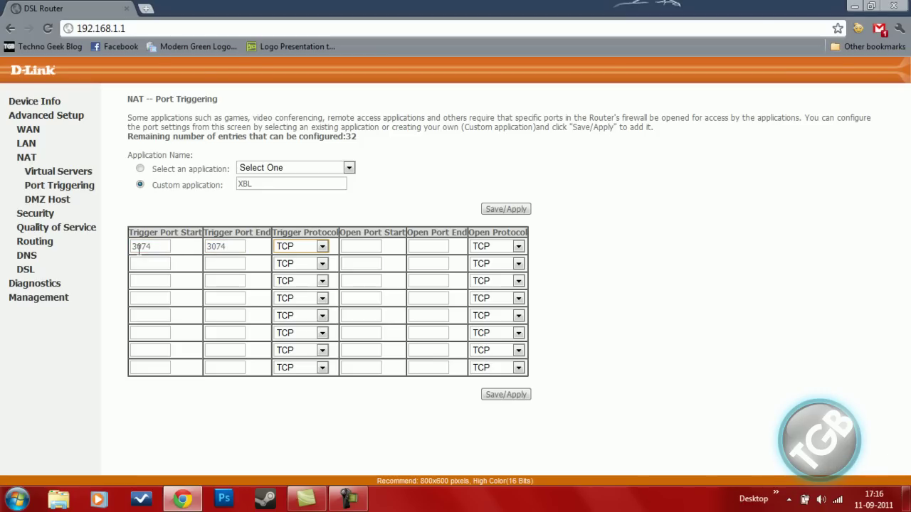
click(303, 248)
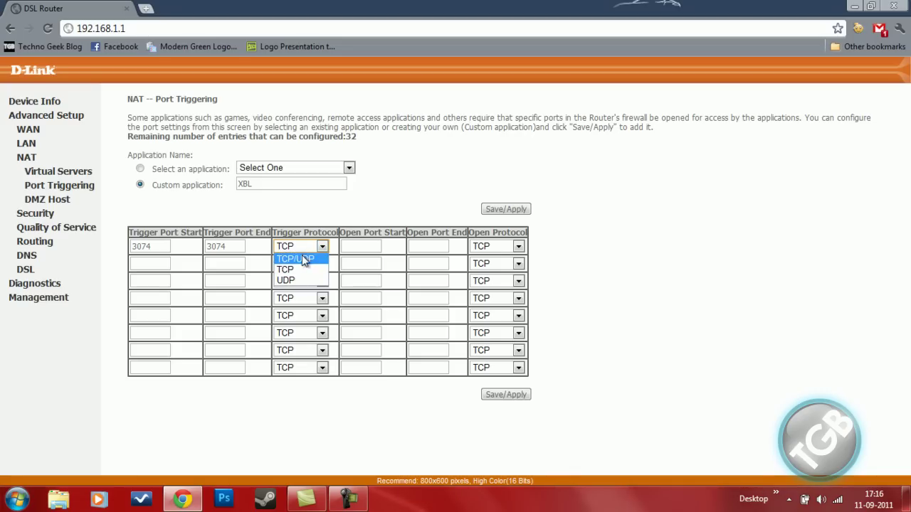
click(302, 258)
click(346, 246)
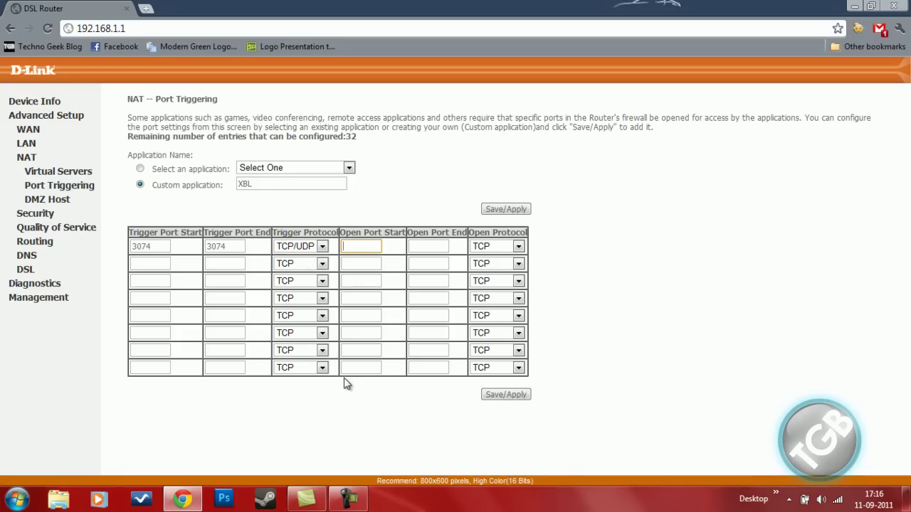
text(3074)
key(Tab)
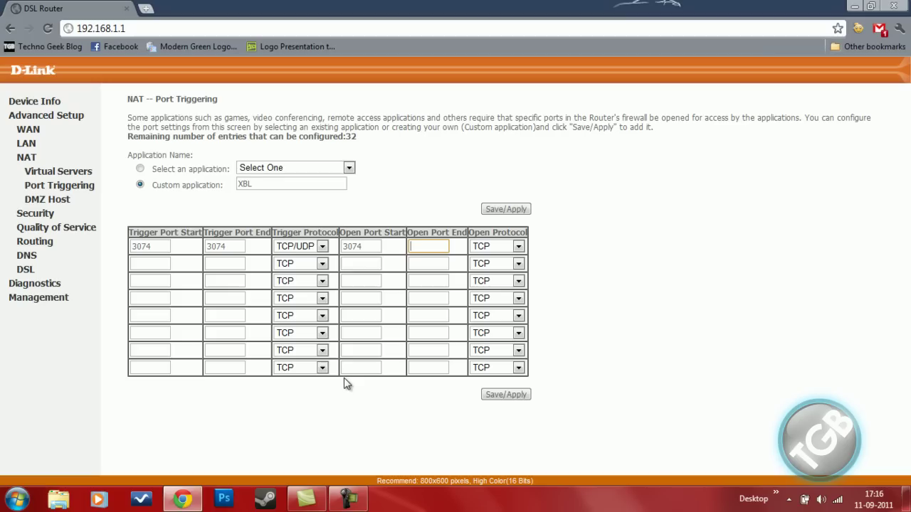
text(3074)
key(Tab)
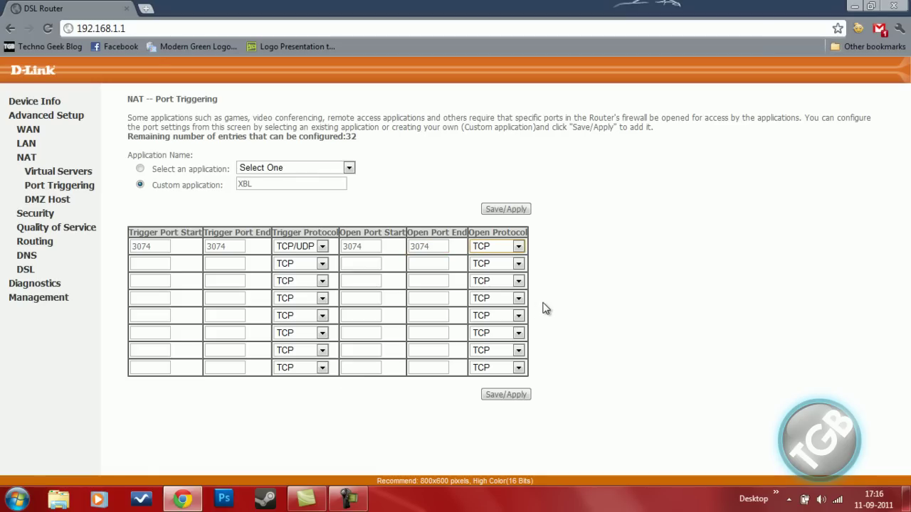
key(Up)
Set the second rule's trigger and open ports to 88–88, both protocols UDP
click(168, 264)
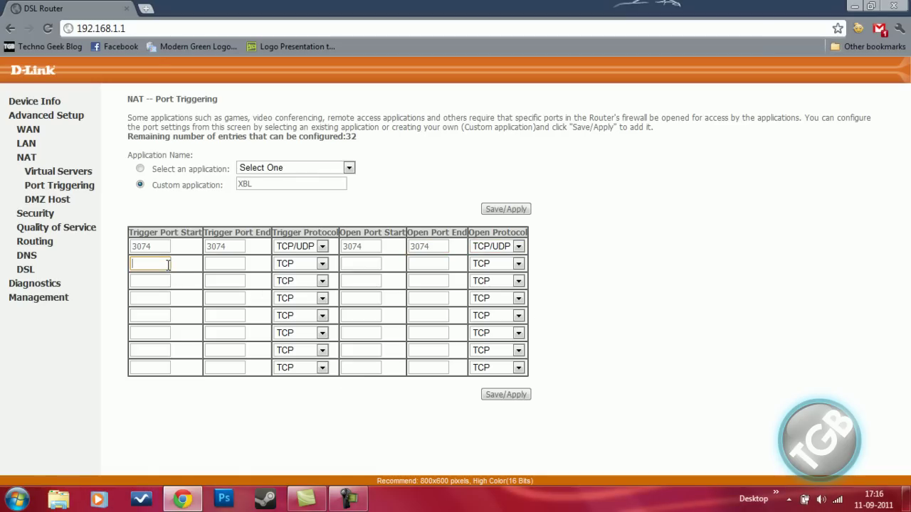
text(88)
key(Tab)
text(88)
key(Tab)
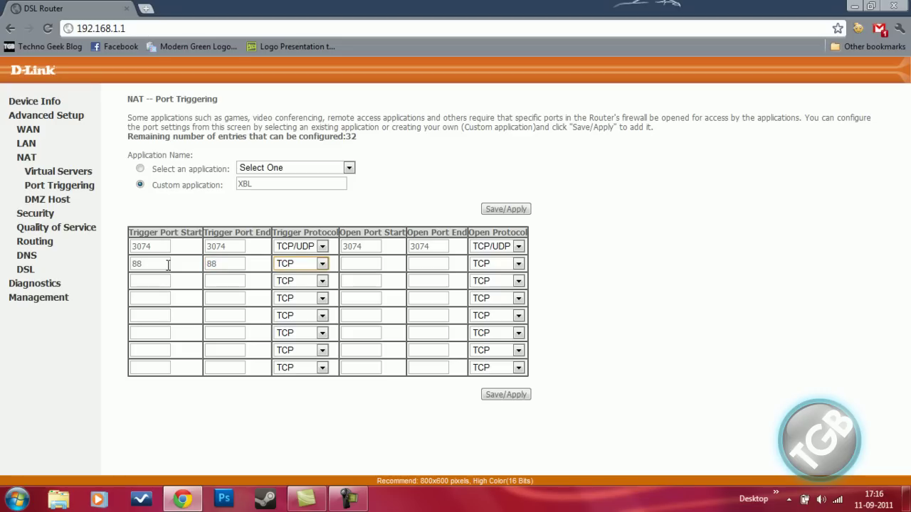
key(Down)
click(361, 263)
text(88)
key(Tab)
text(88)
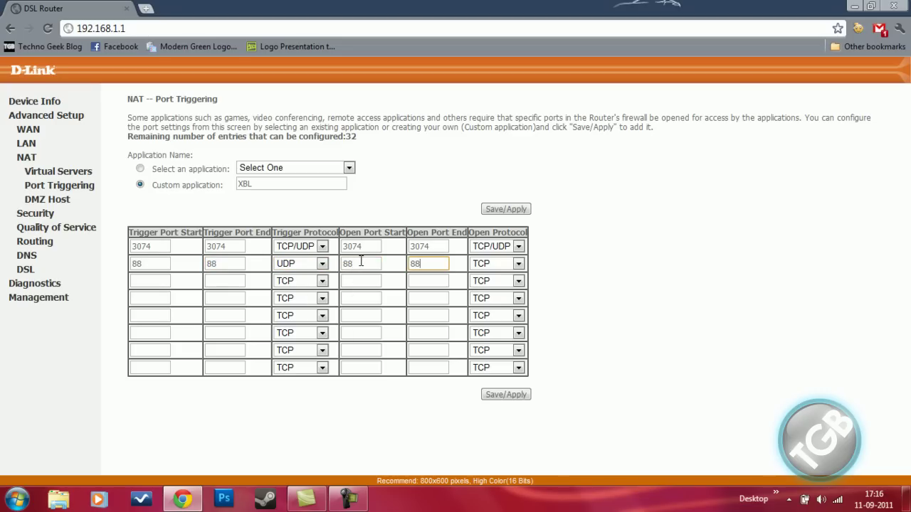
key(Tab)
key(Down)
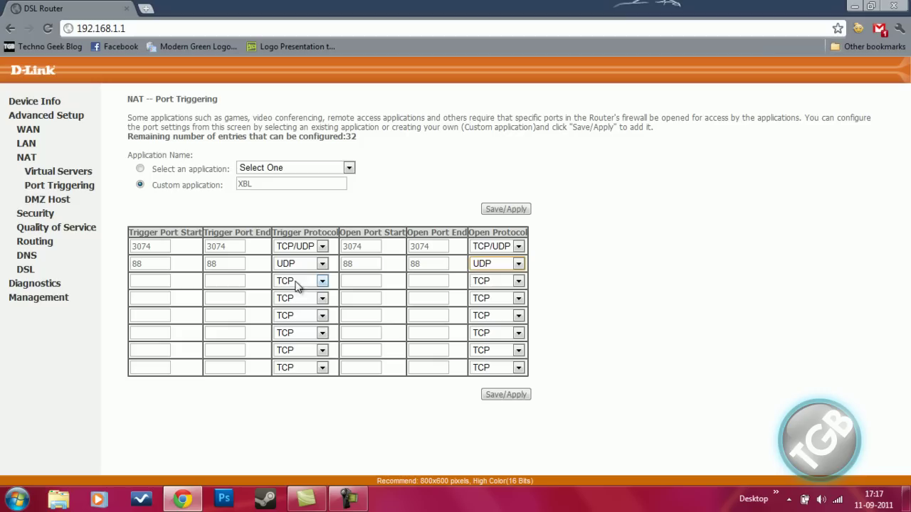
Apply the XBL 3074 and 88 triggering rules, then go to NAT Virtual Servers
click(503, 397)
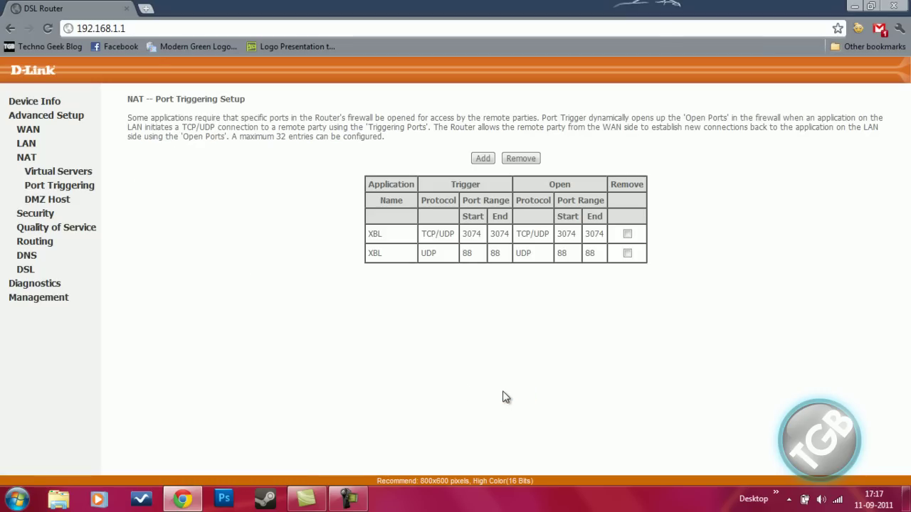
click(54, 175)
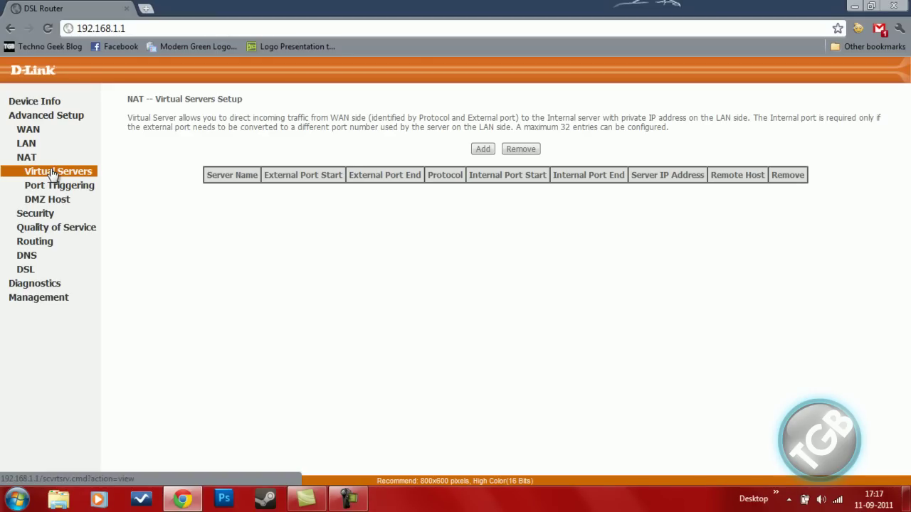
Add a new virtual server entry as a custom server named XBL
click(484, 148)
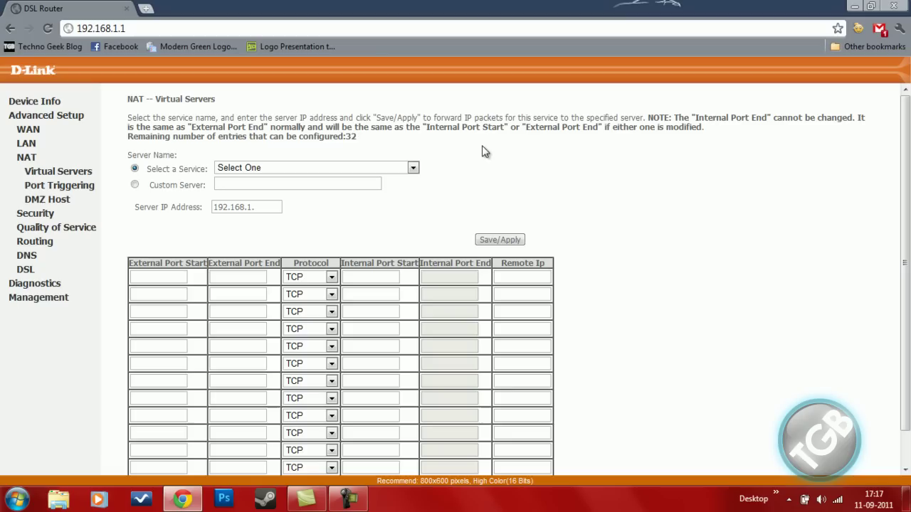
click(235, 165)
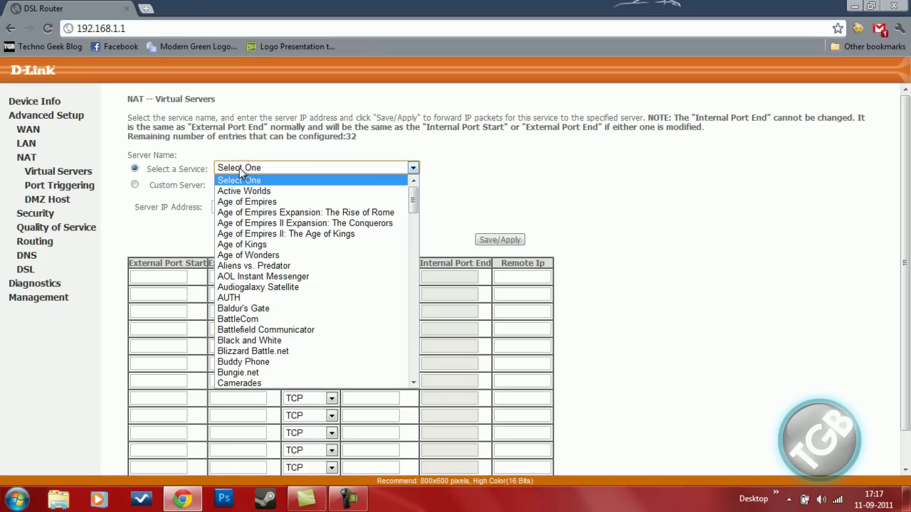
drag(413, 201, 415, 221)
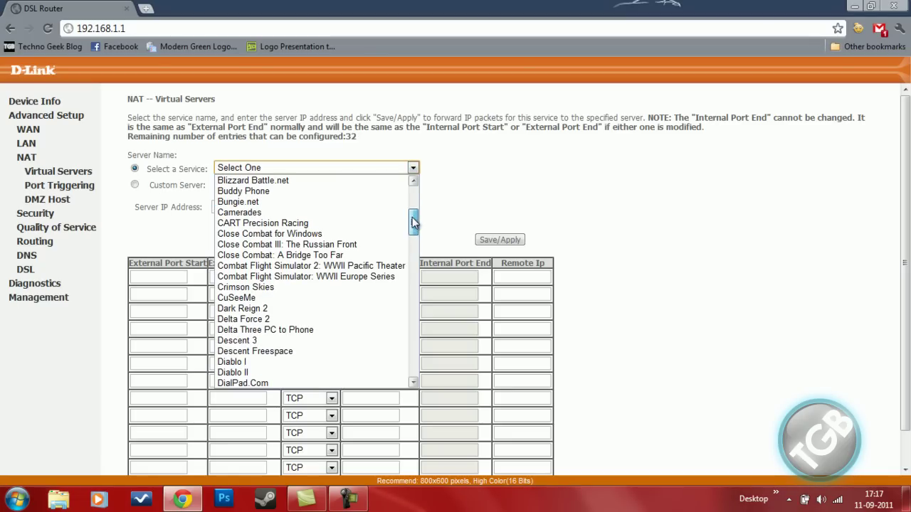
click(457, 170)
click(135, 185)
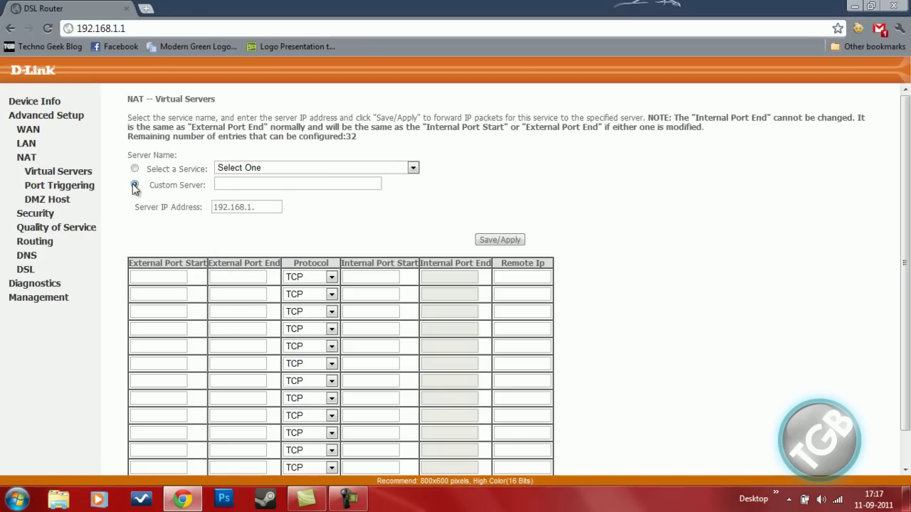
click(226, 183)
text(XBL)
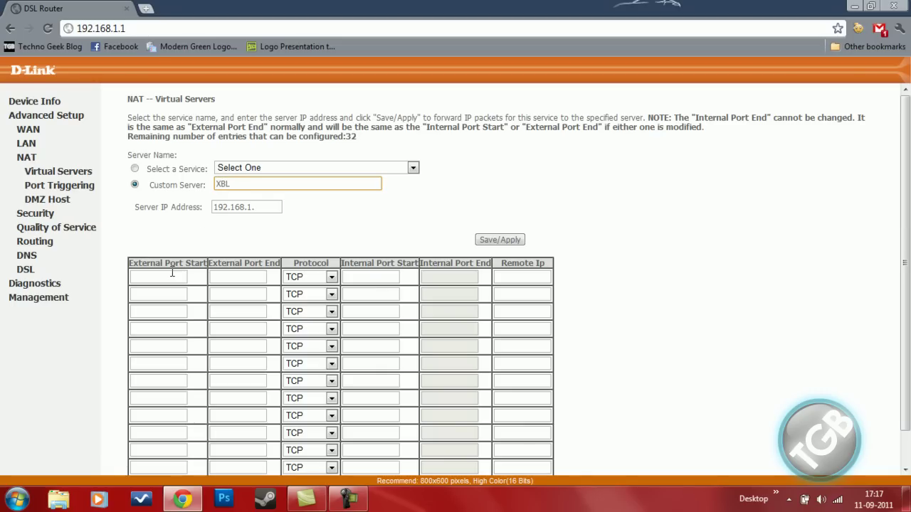
Set the first row to external ports 3074–3074, TCP/UDP, remote IP 192.168.1.151
click(172, 274)
text(3)
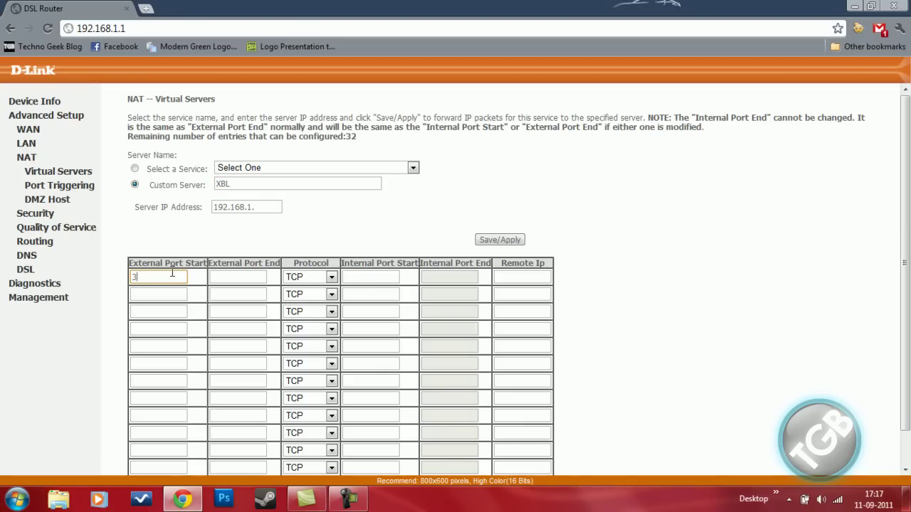
text(074)
key(Tab)
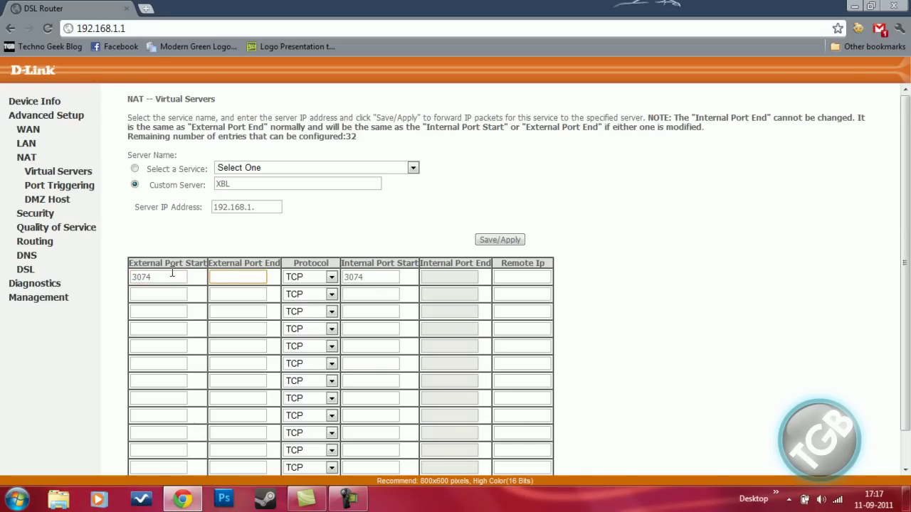
text(3074)
key(BackSpace)
key(BackSpace)
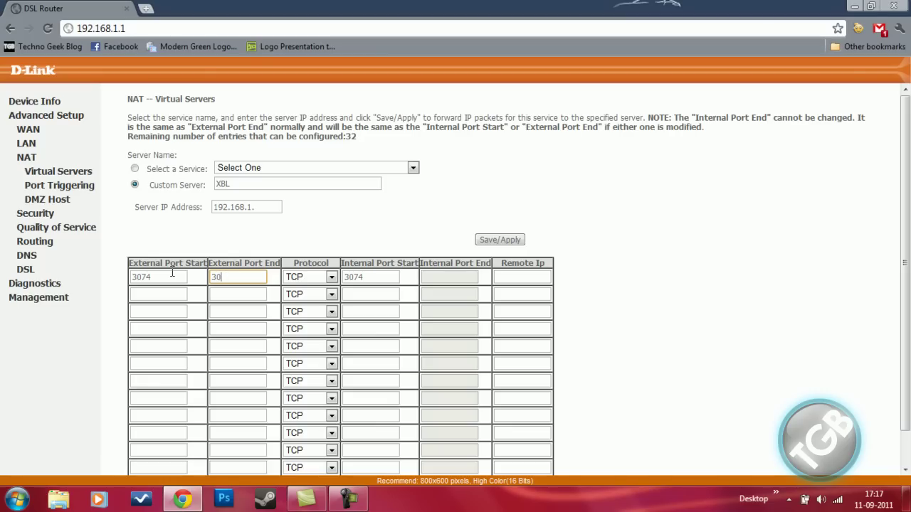
text(74)
key(Tab)
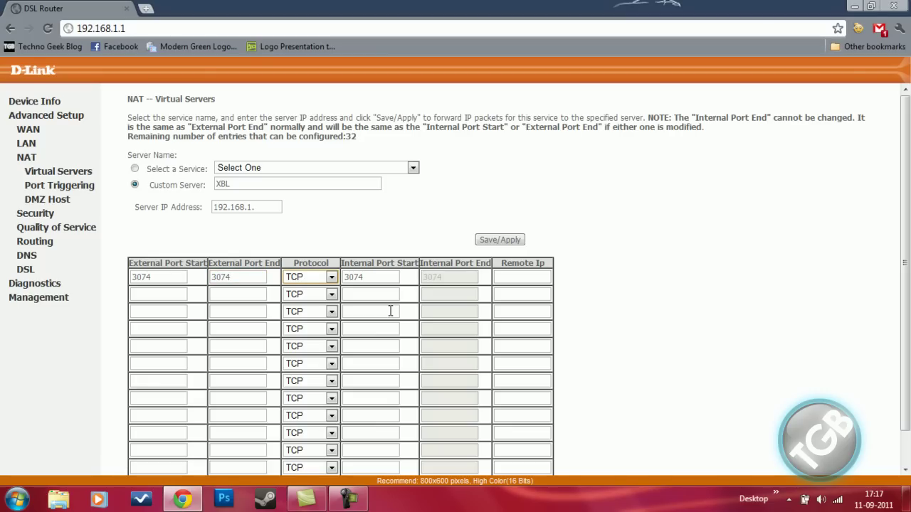
key(Down)
click(502, 277)
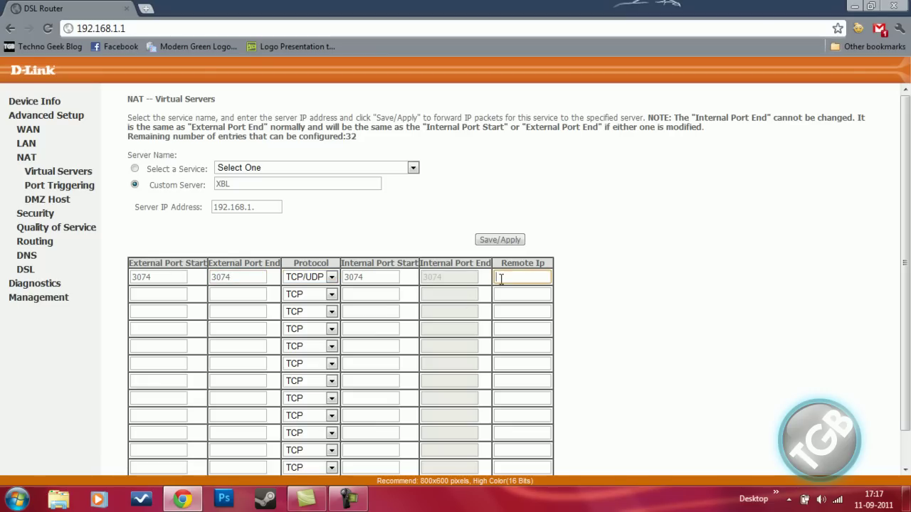
text(192.168.1.)
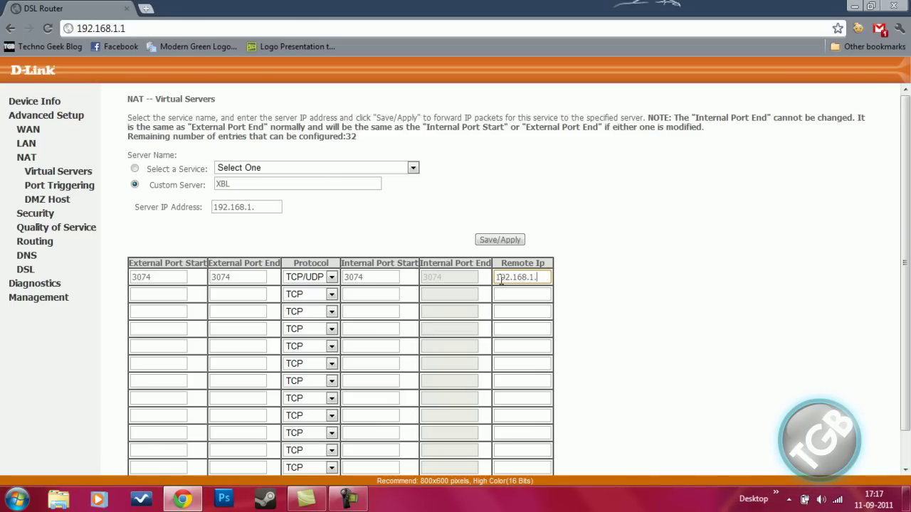
text(151)
Set the second row to external ports 88–88 with protocol UDP
click(177, 293)
text(88)
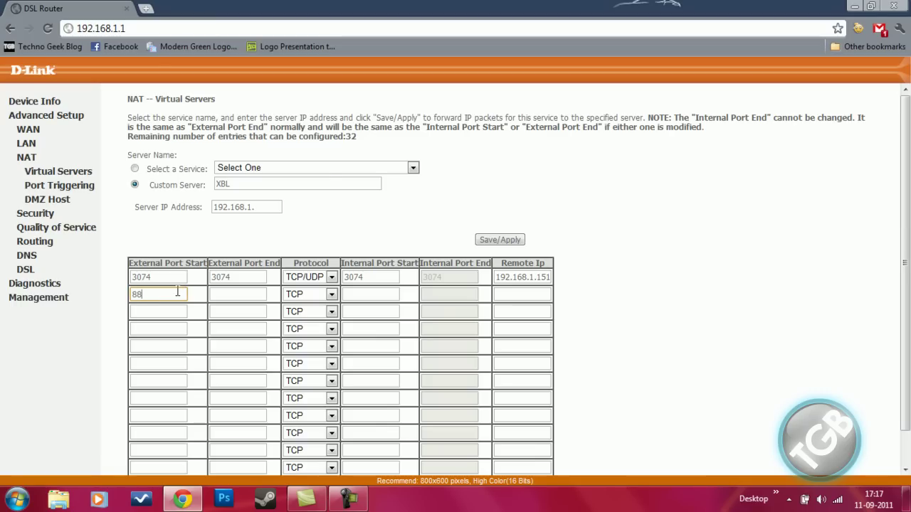
key(Tab)
text(88)
key(Tab)
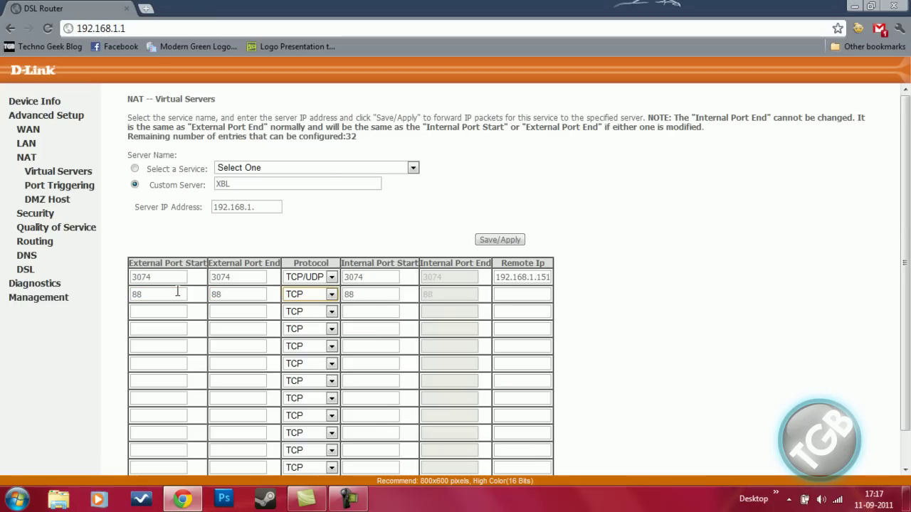
key(Down)
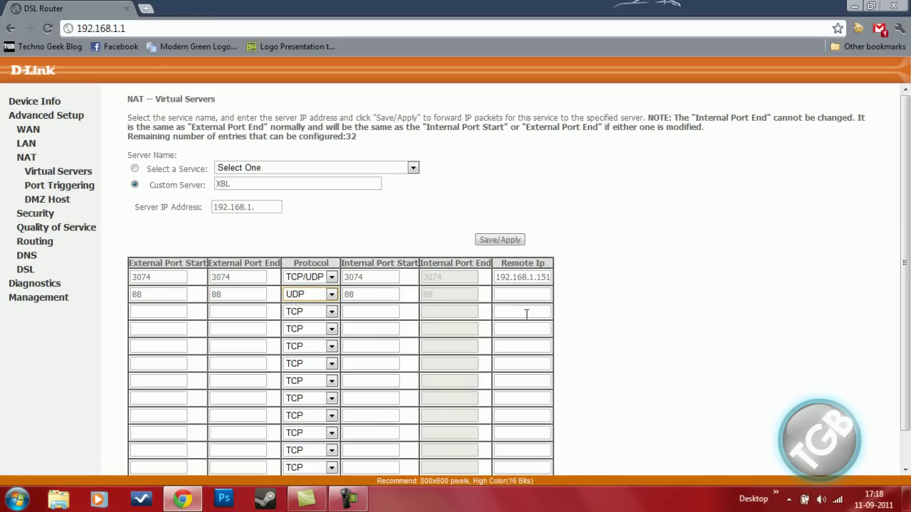
Copy the remote IP 192.168.1.151 into the second row and attempt Save/Apply
click(512, 279)
key(ctrl+a)
key(ctrl+c)
click(524, 295)
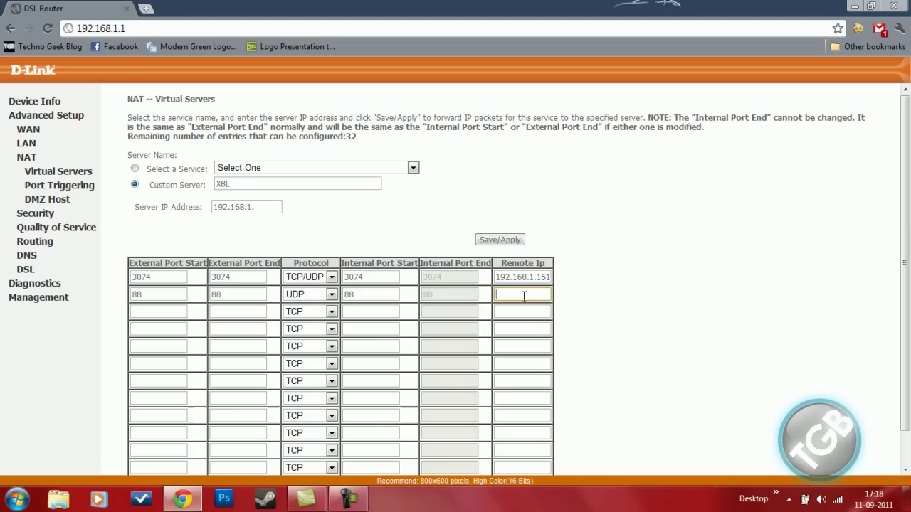
key(ctrl+v)
click(591, 299)
click(517, 242)
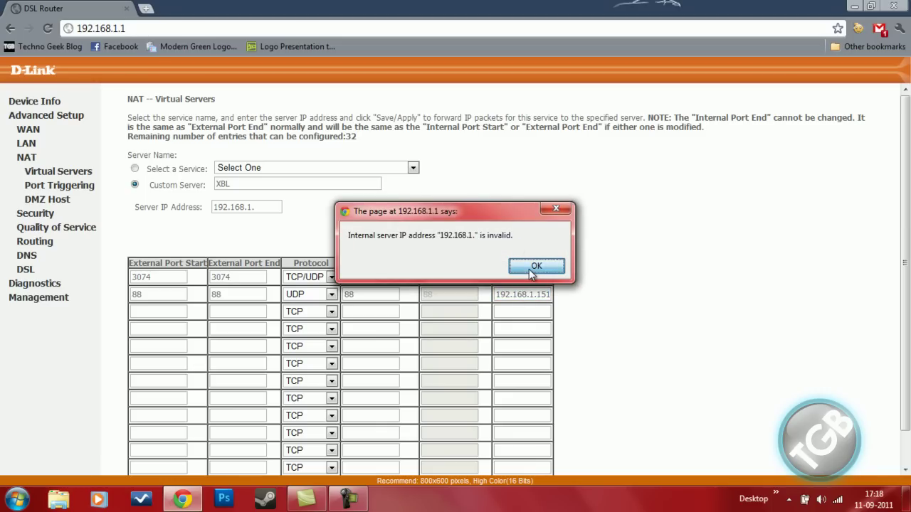
Dismiss the invalid-IP alert, complete the server IP as 192.168.1.151, and apply both entries
click(533, 266)
click(261, 208)
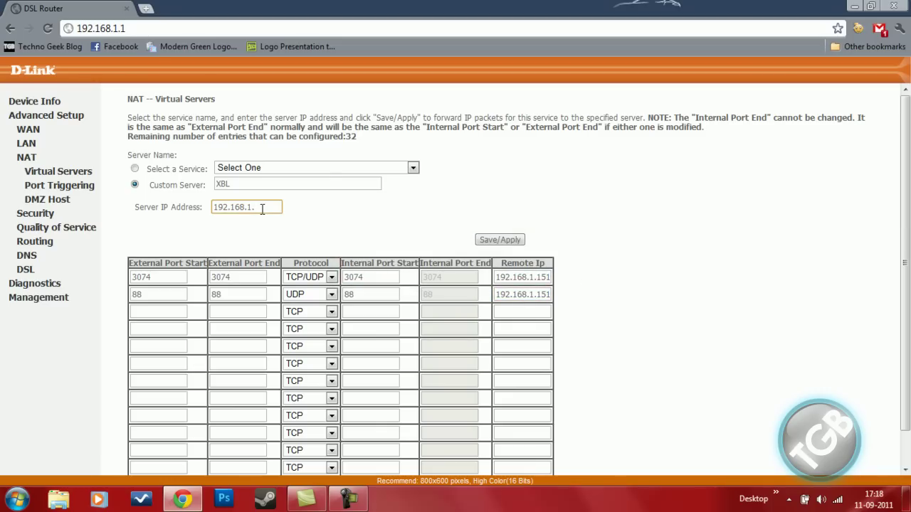
text(151)
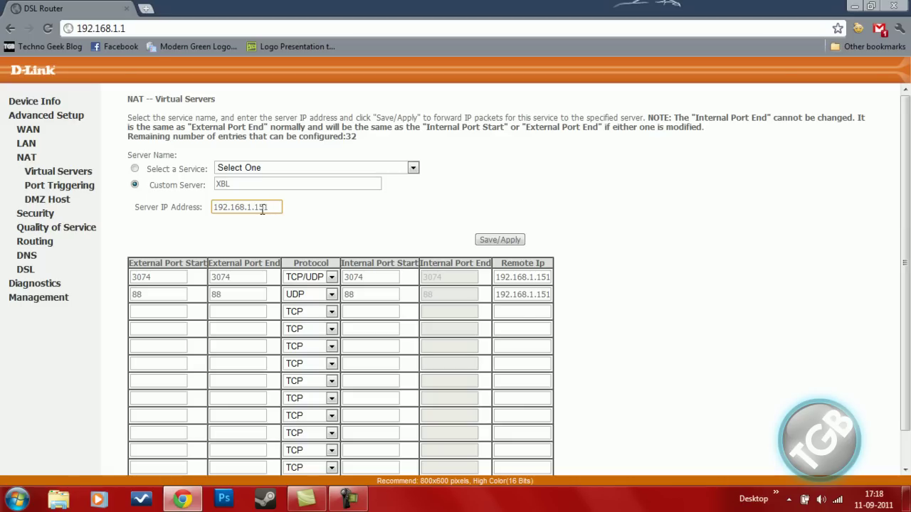
click(515, 242)
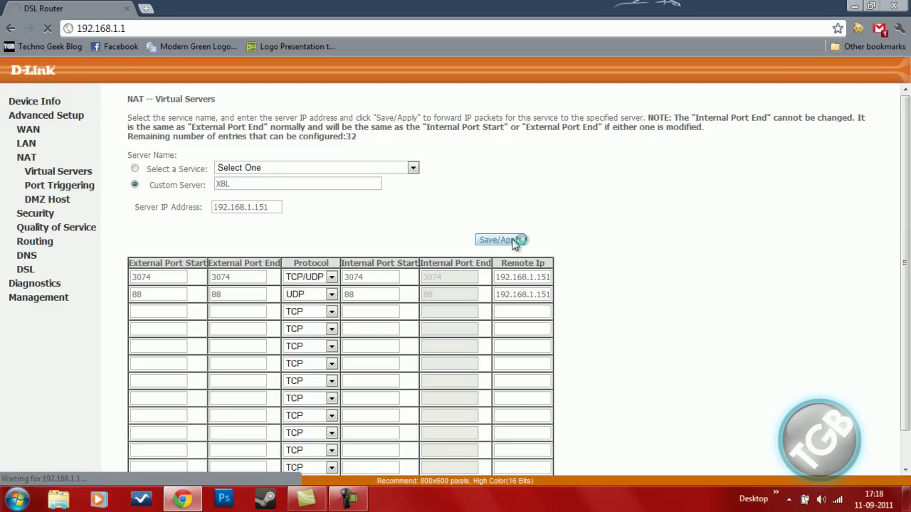